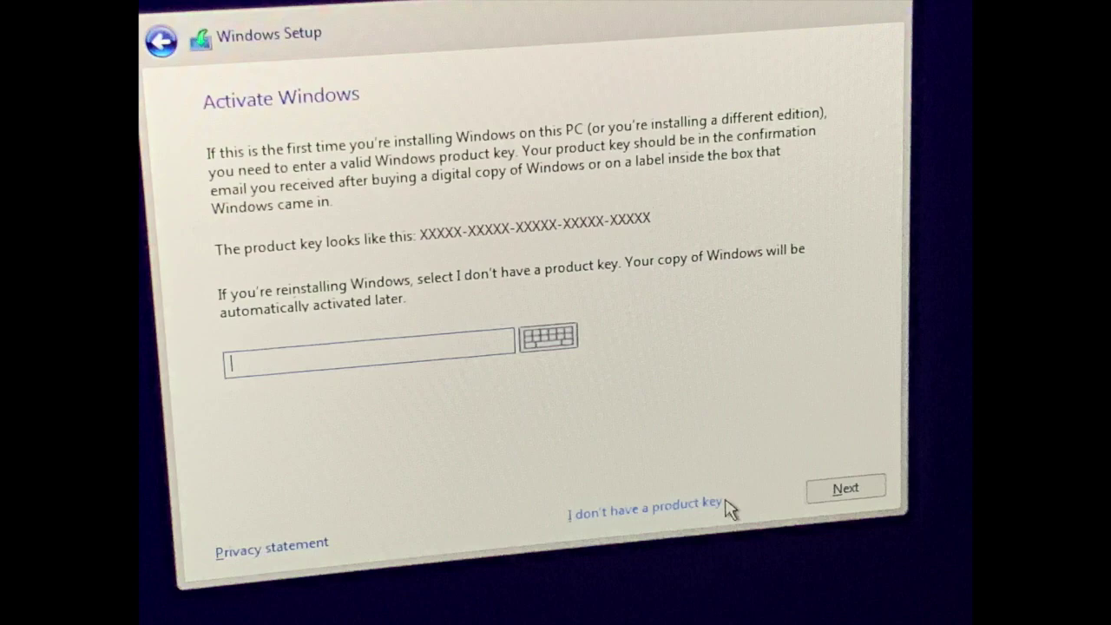
Step: Skip entering a Windows product key with 'I don't have a product key'
click(721, 504)
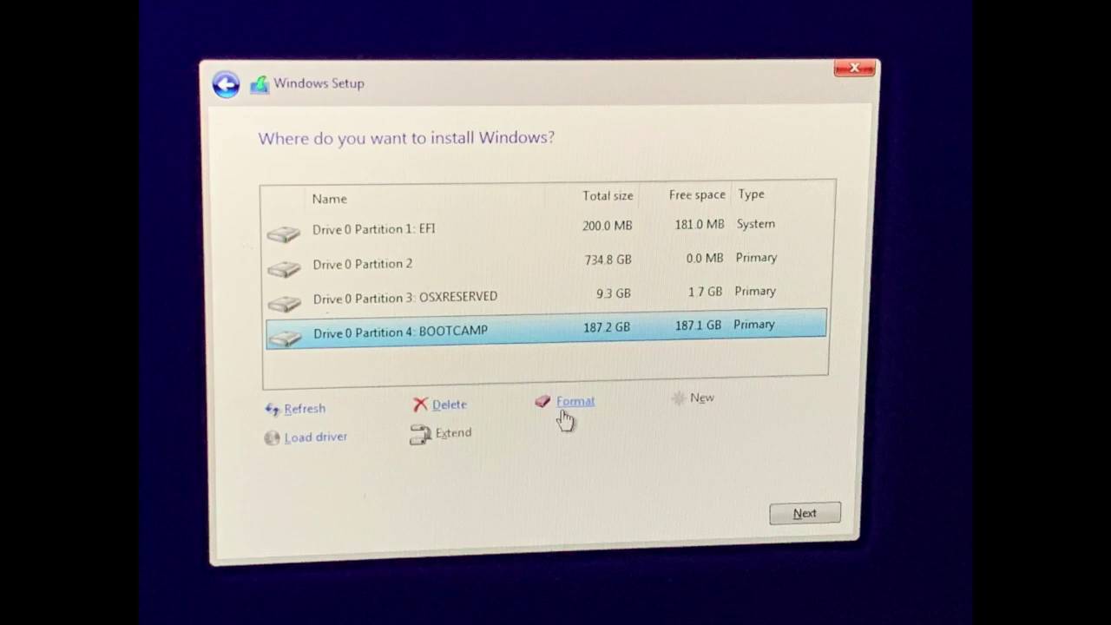
Step: Format Drive 0 Partition 4: BOOTCAMP for the Windows installation
click(563, 412)
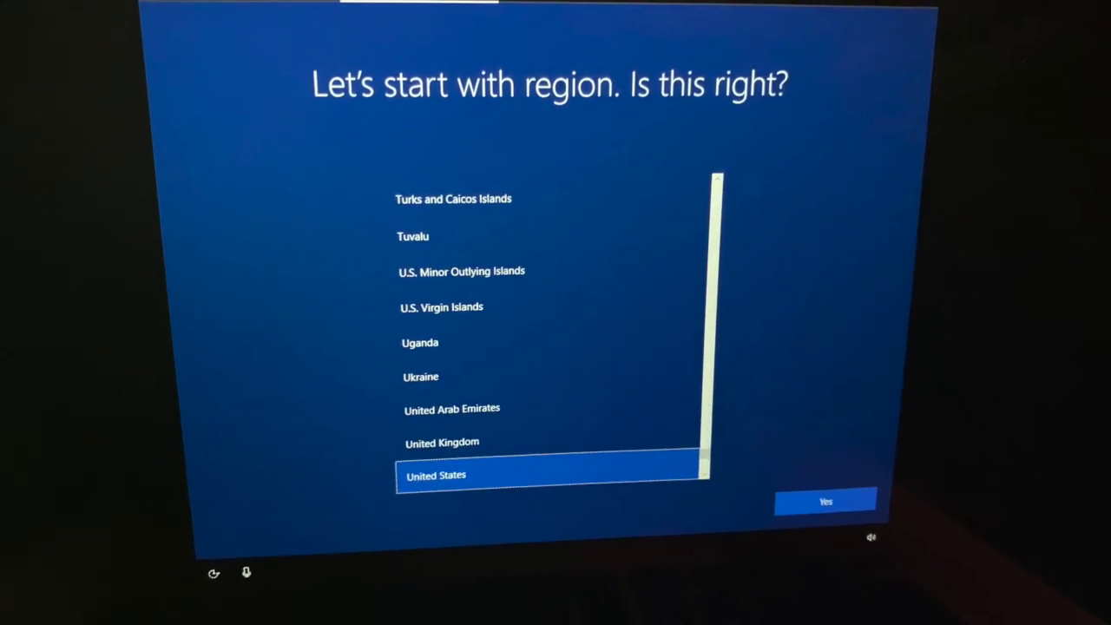
Step: Confirm United States region and US keyboard, then continue without internet
click(826, 503)
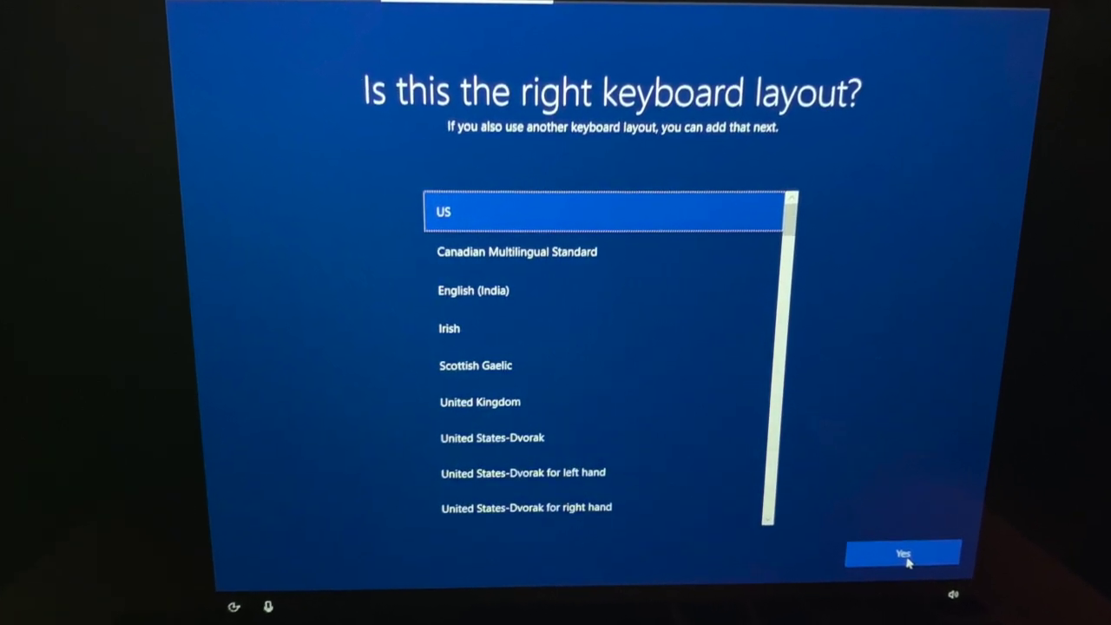
click(908, 563)
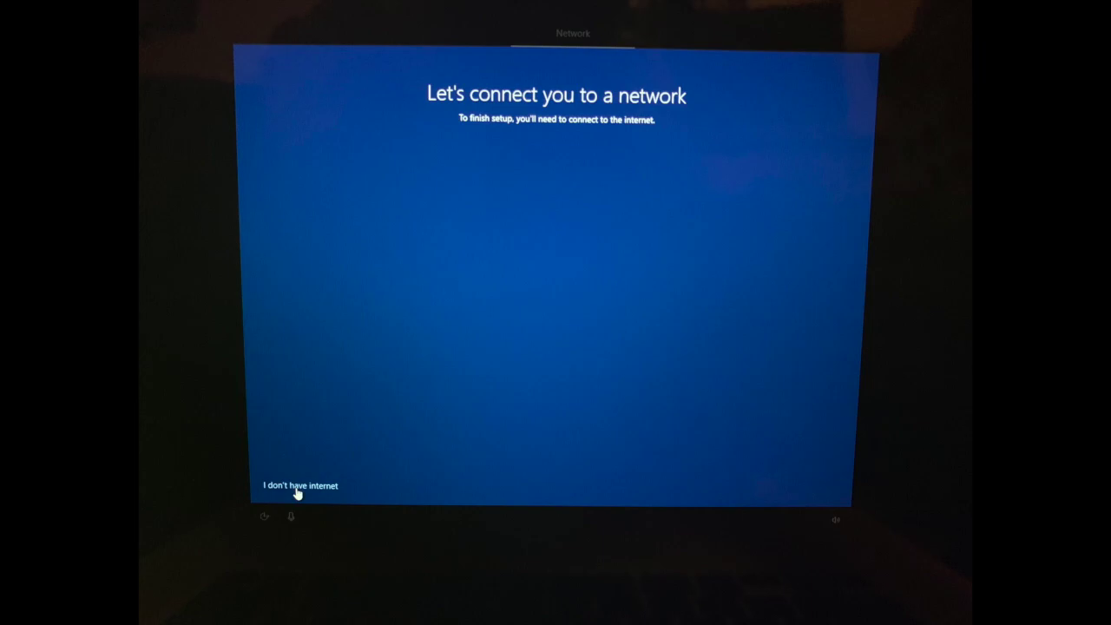
click(297, 488)
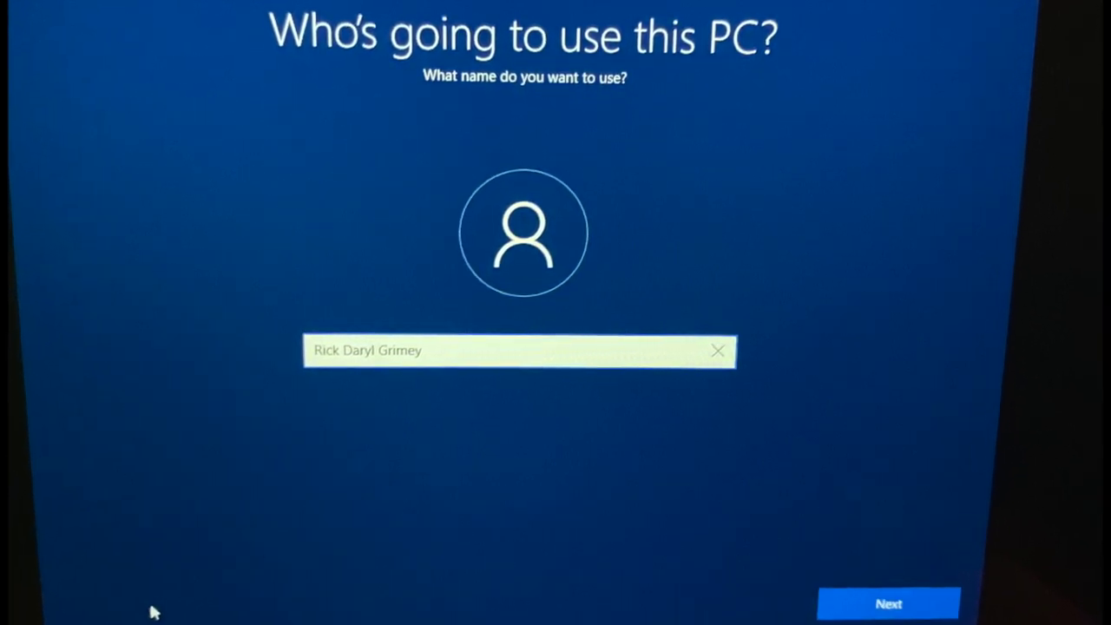
Step: Confirm the name entered for the local account
click(886, 604)
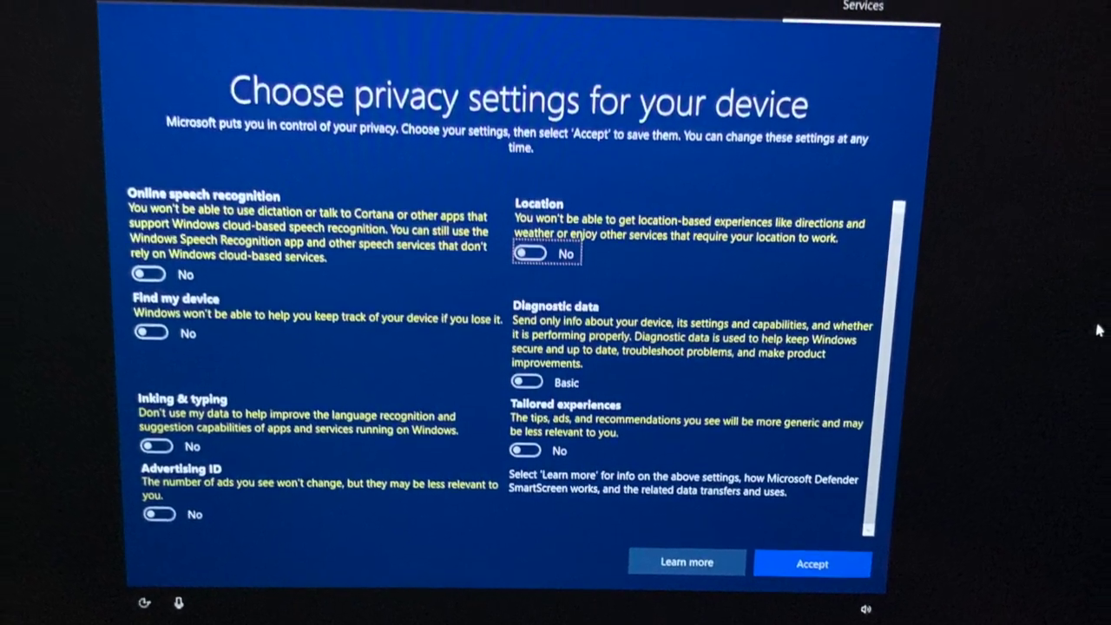
Step: Accept the all-off privacy settings and answer the activity history question
click(810, 565)
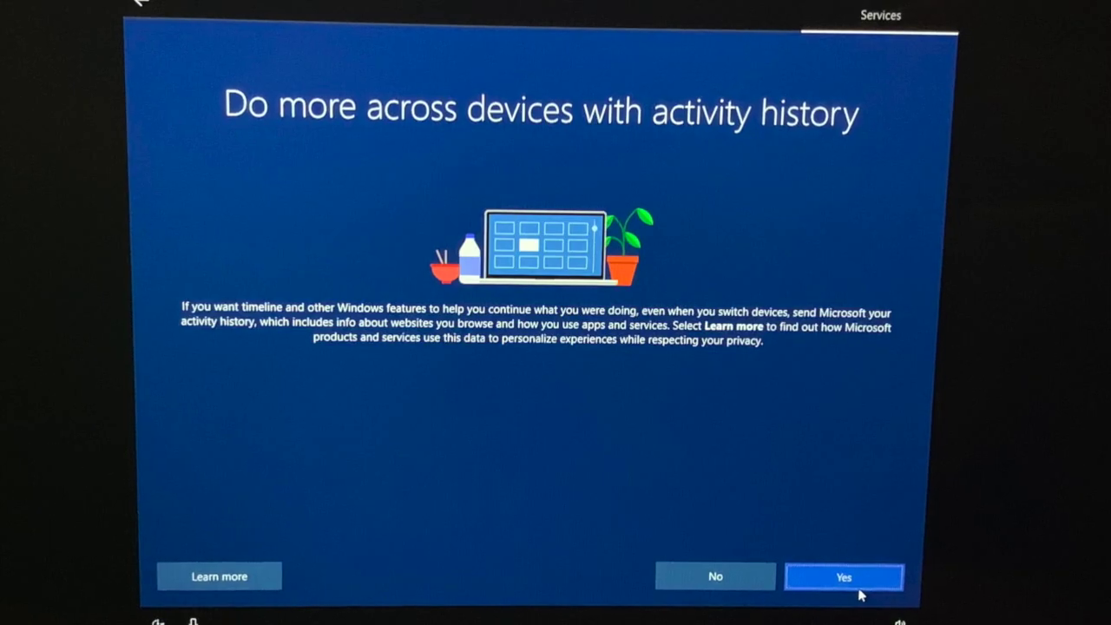
click(857, 587)
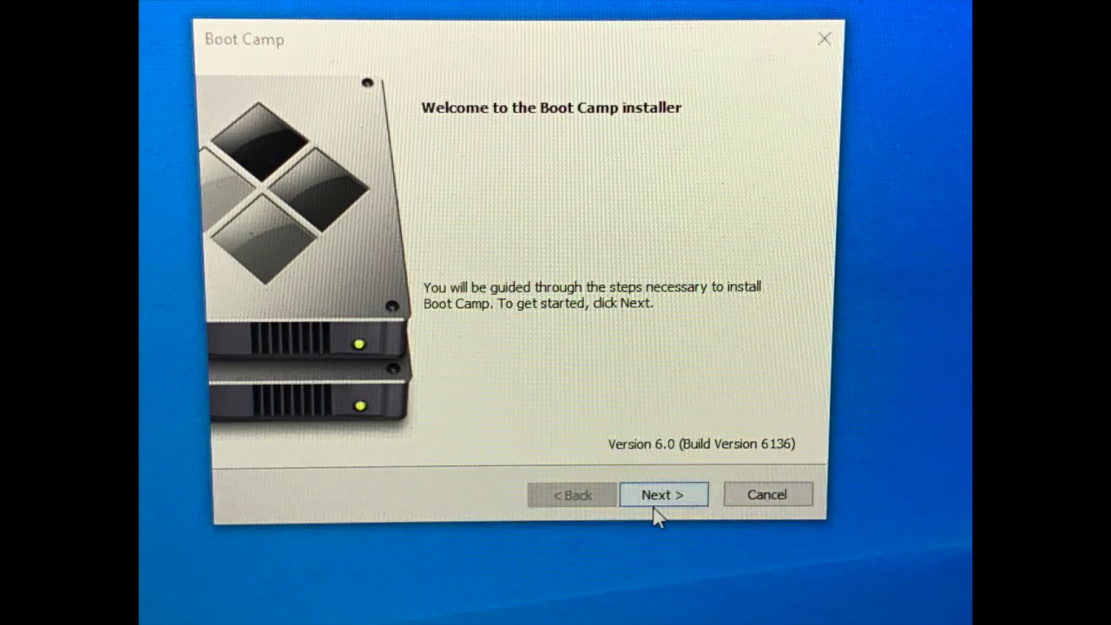
Step: Accept the Boot Camp license, install the support software, and finish the installer
click(657, 496)
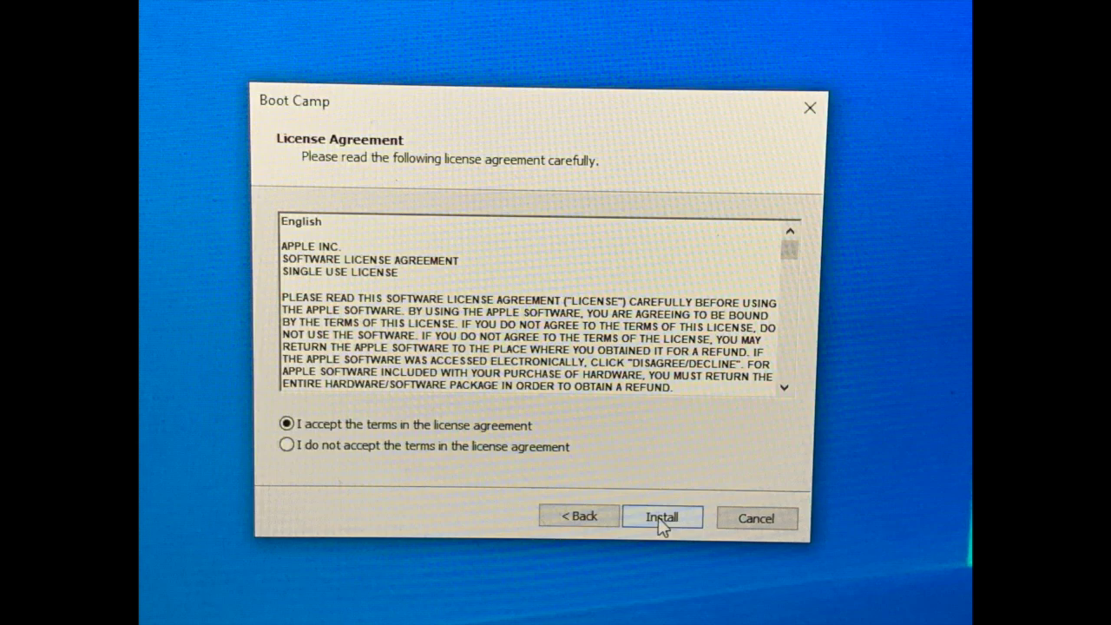
click(659, 520)
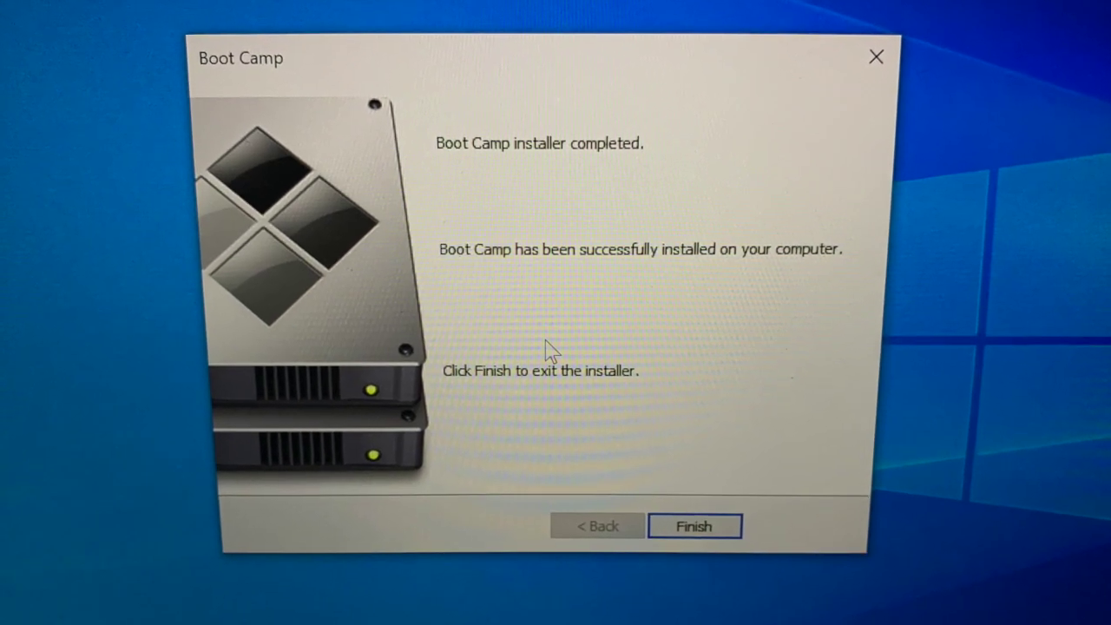
key(Return)
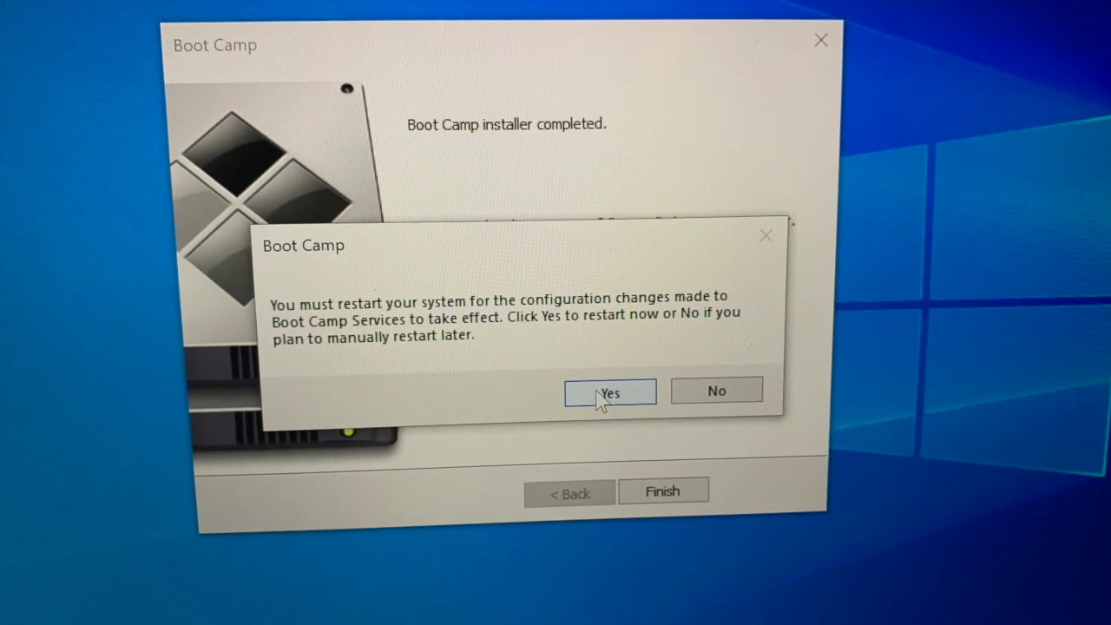